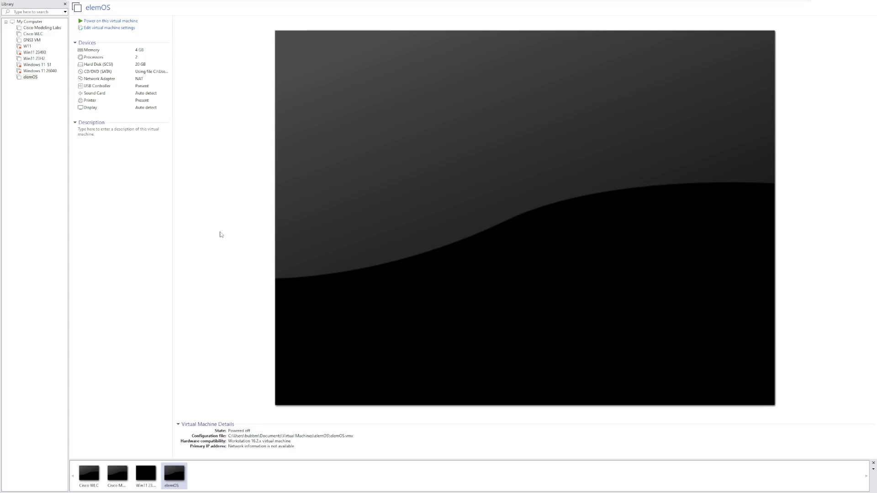
Power on the elemOS virtual machine in VMware Workstation to boot the installer
left_click(146, 21)
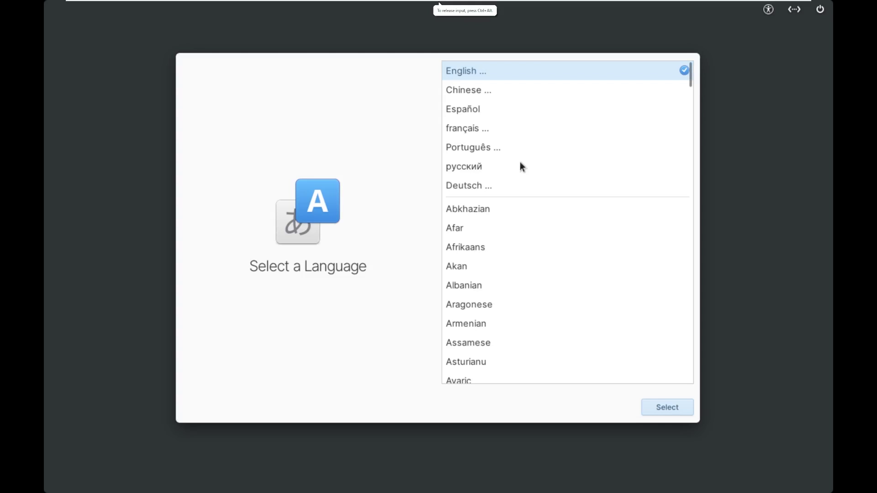
Choose English (United States) as language and the English (US) Default keyboard layout
left_click(668, 412)
left_click(668, 412)
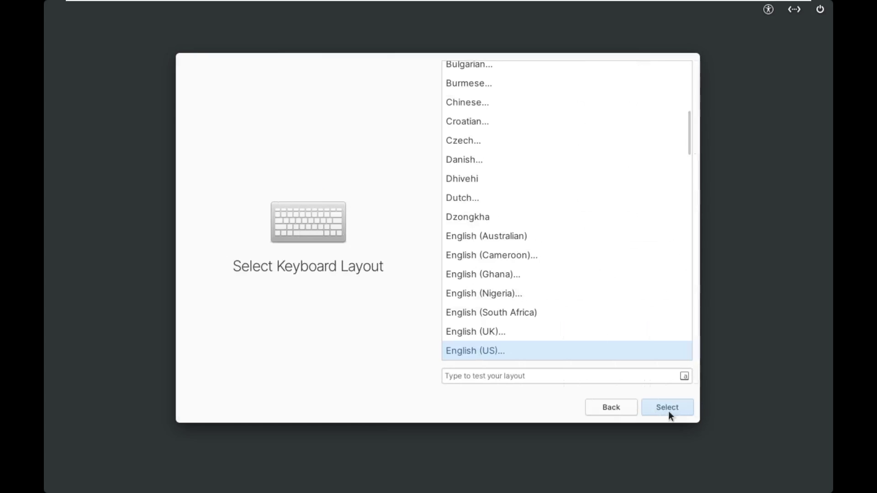
left_click(667, 408)
left_click(667, 409)
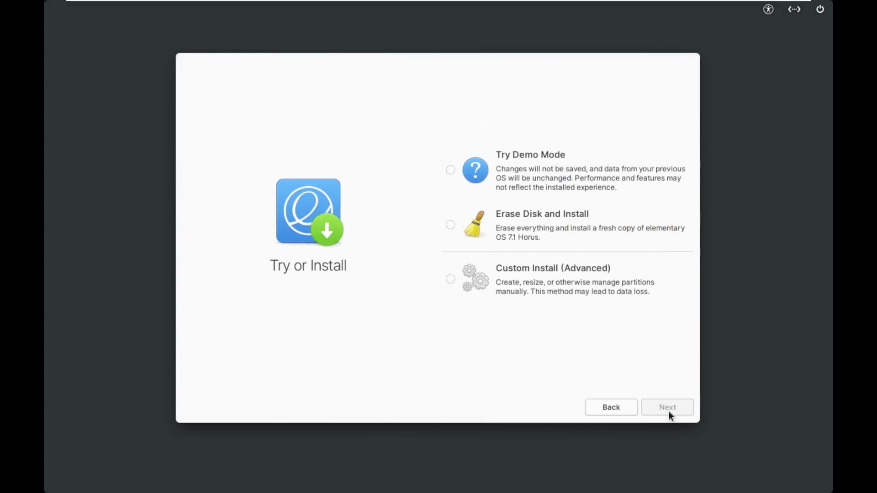
left_click(612, 409)
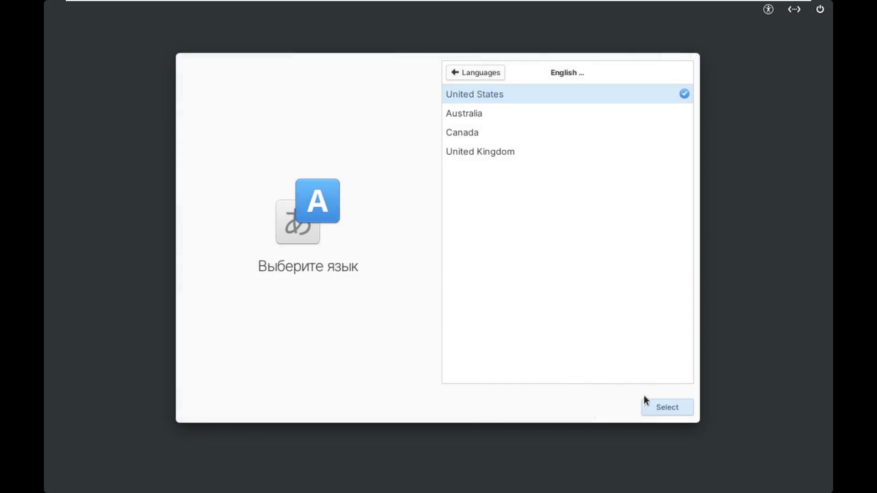
left_click(662, 405)
left_click(656, 404)
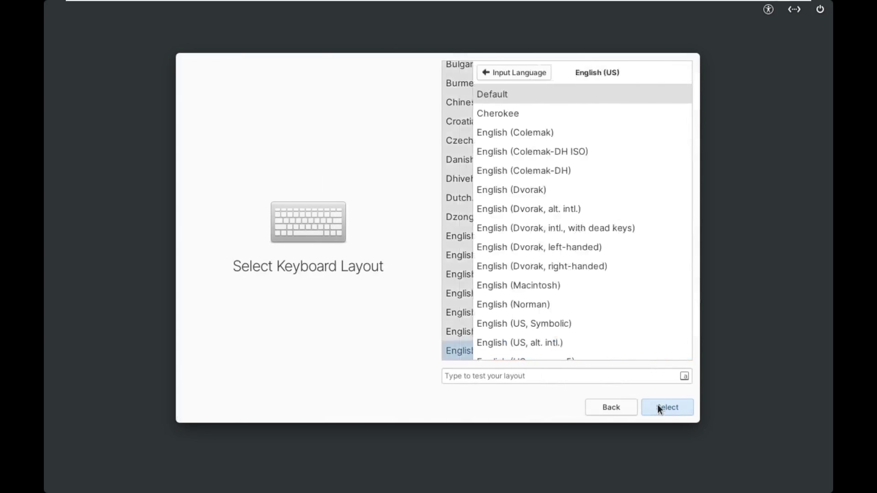
left_click(658, 403)
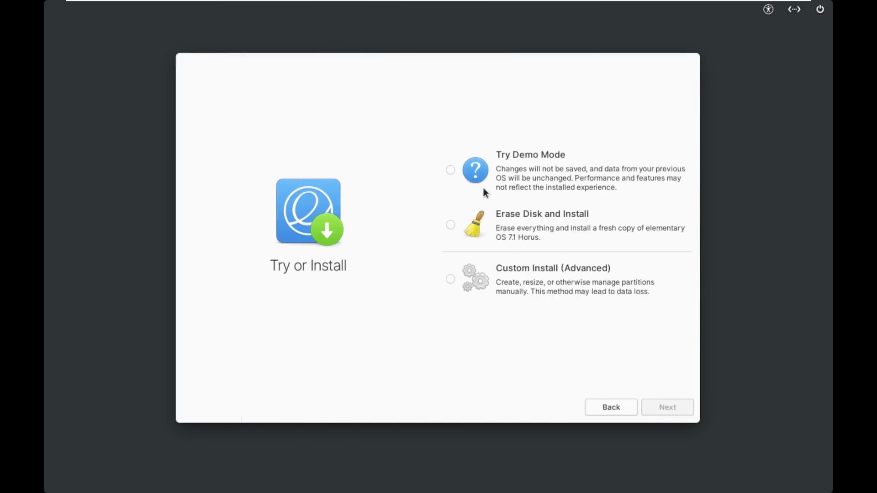
Pick Erase Disk and Install as the installation type
left_click(496, 158)
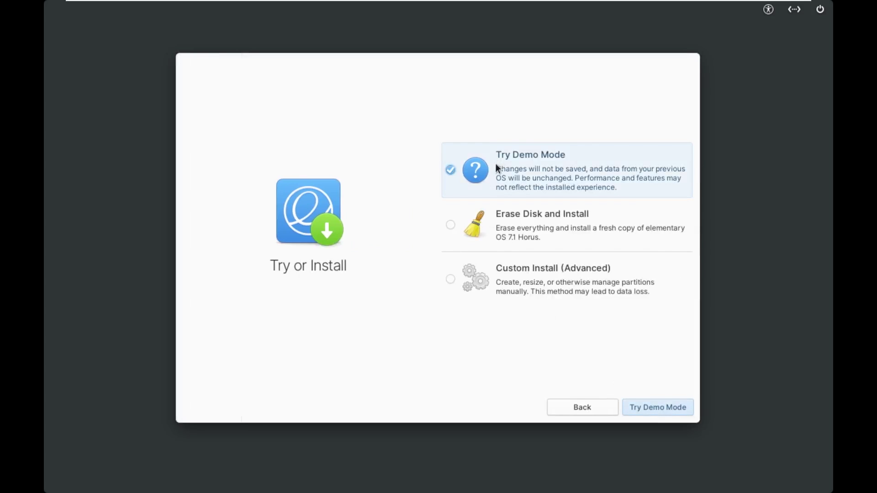
left_click(513, 221)
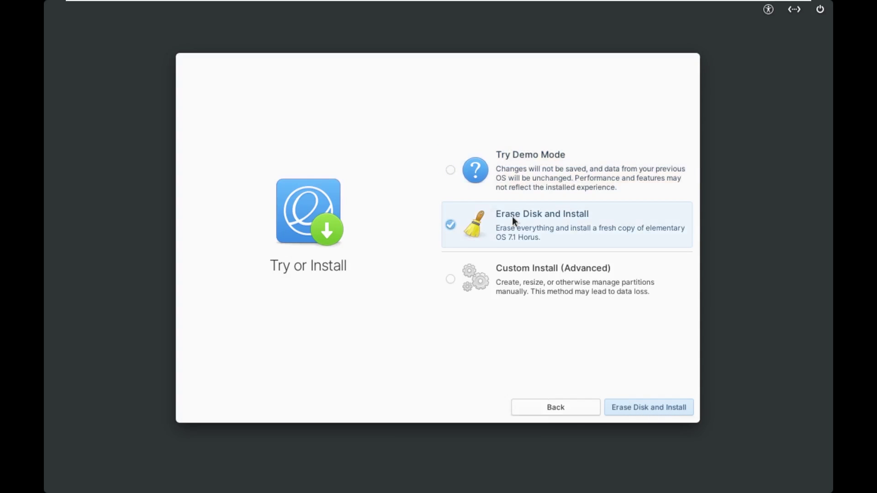
left_click(563, 296)
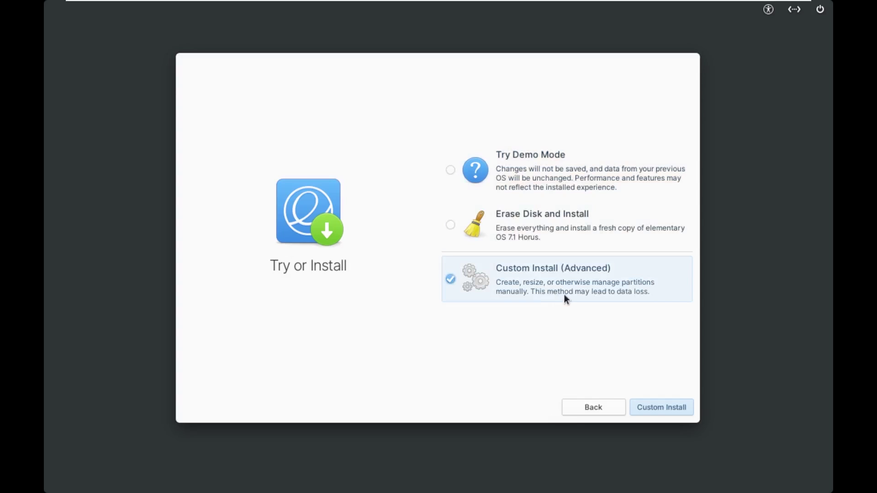
left_click(542, 214)
Install onto the 21.5 GB VMware drive despite the VM warning, without encryption
left_click(651, 407)
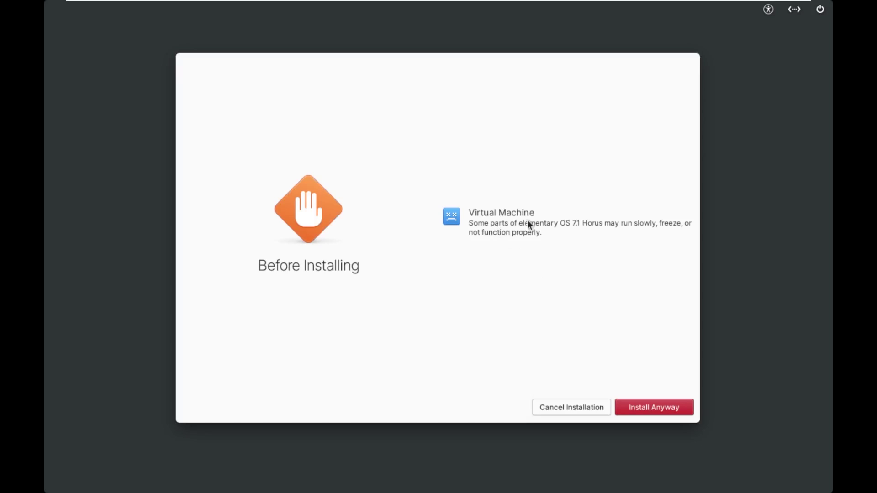
left_click(672, 412)
left_click(493, 241)
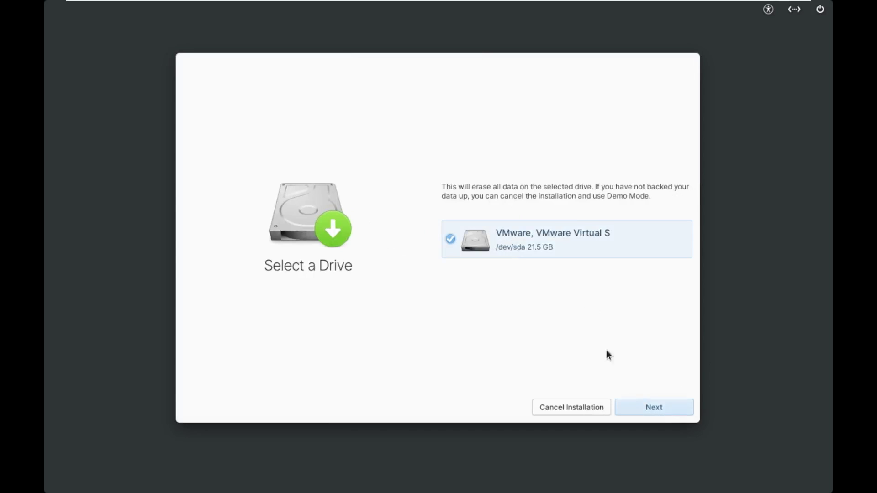
left_click(643, 408)
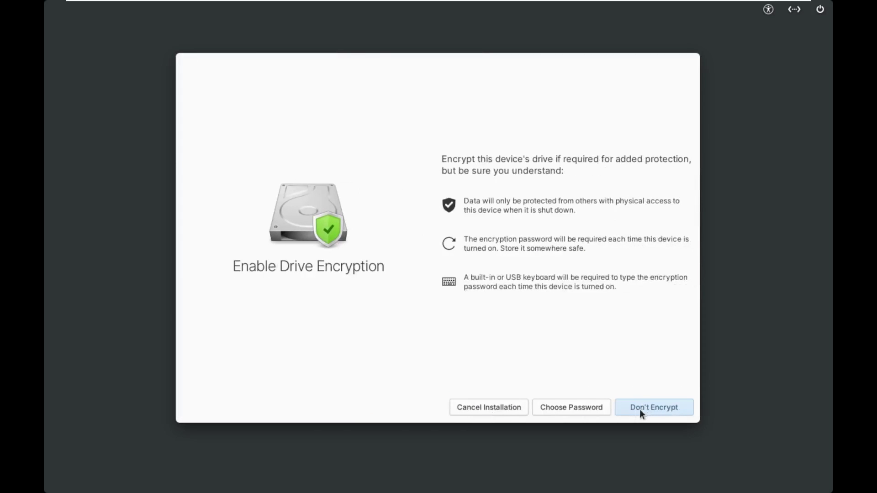
left_click(639, 409)
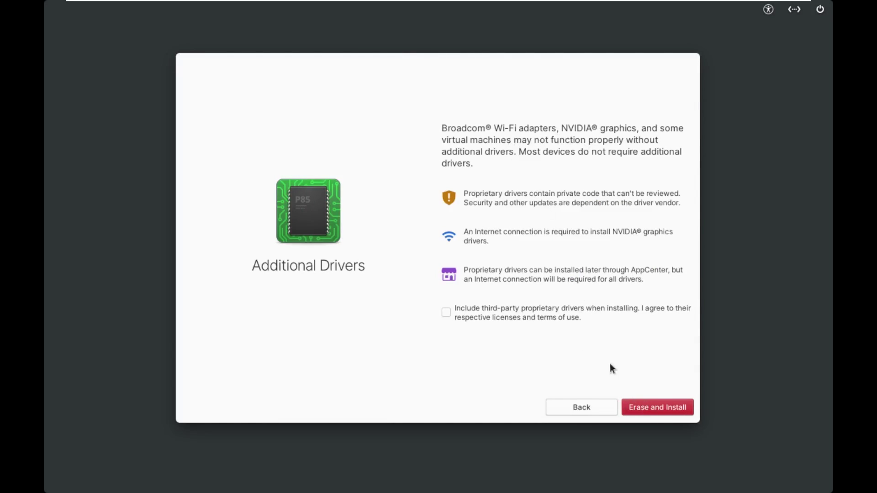
left_click(654, 409)
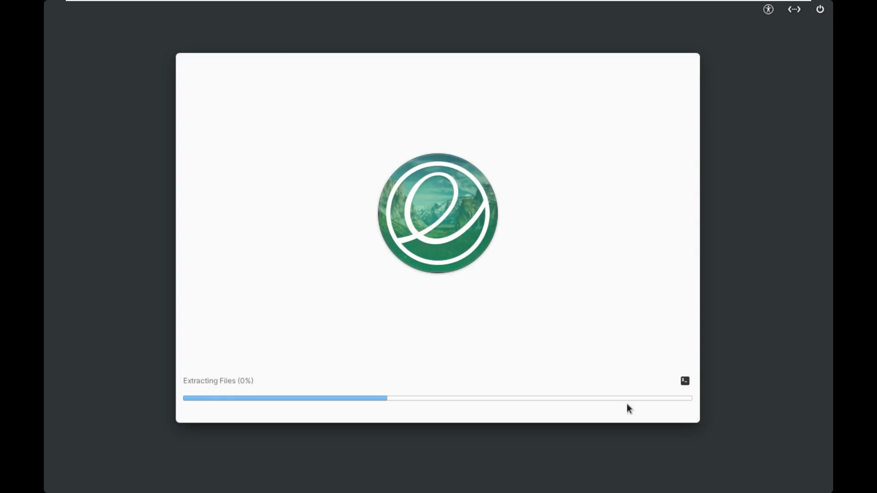
Show the installer log, then restart the device once installation finishes
left_click(684, 384)
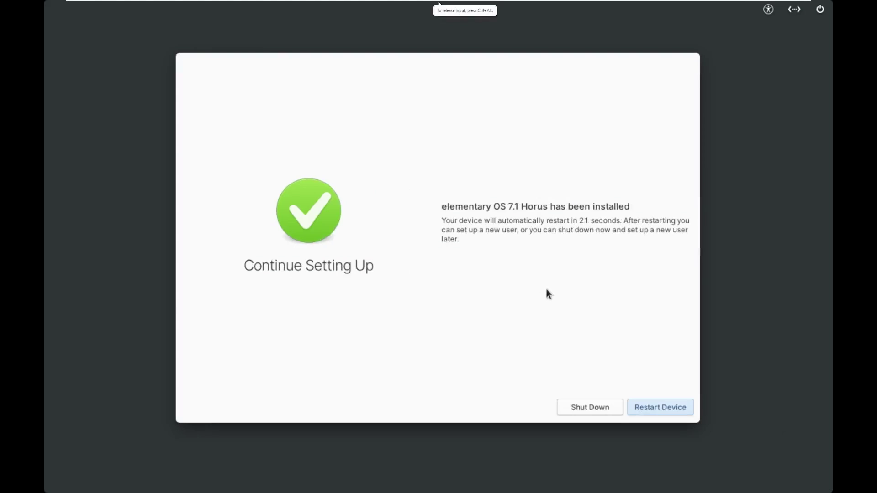
left_click(653, 412)
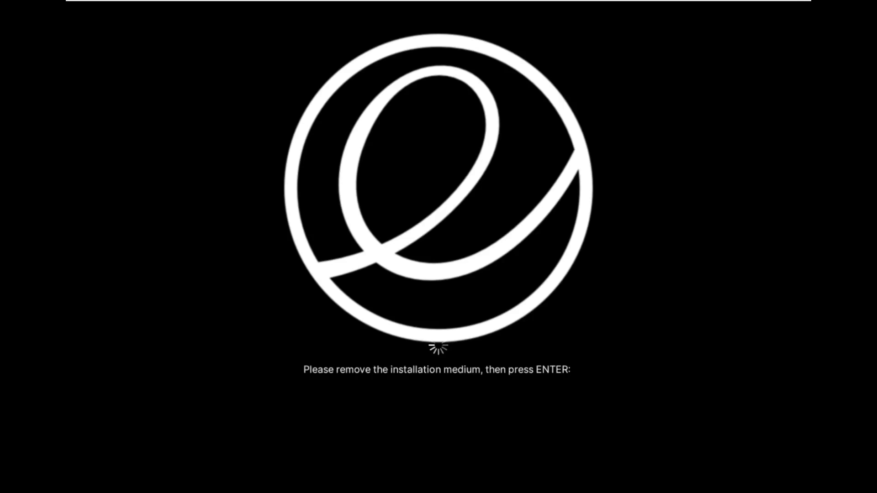
Continue booting and accept English and the English (US) keyboard layout in first-boot setup
key("Return")
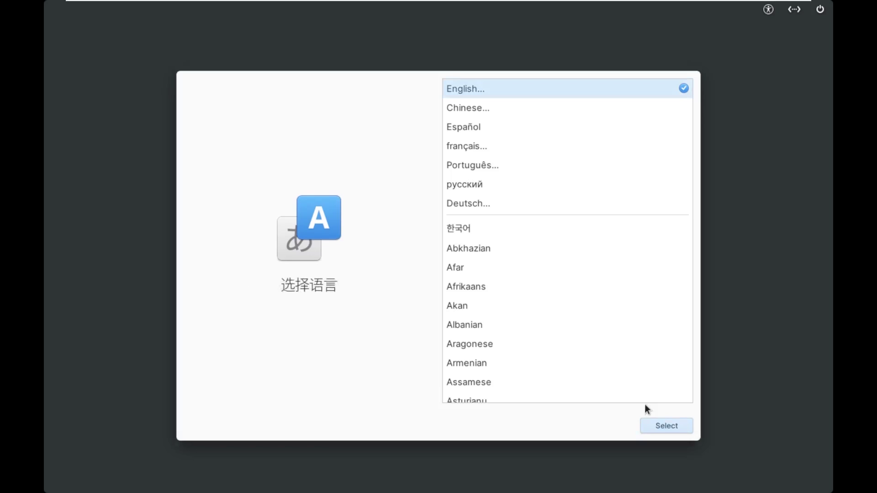
left_click(672, 422)
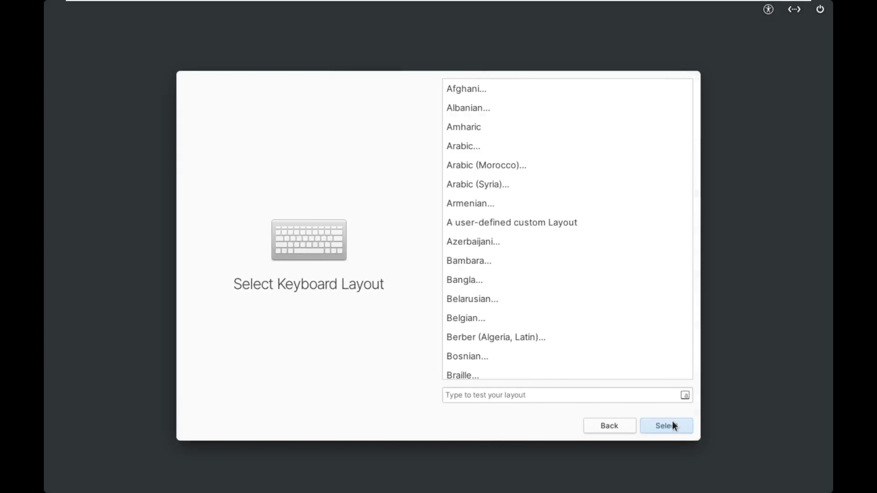
left_click(675, 423)
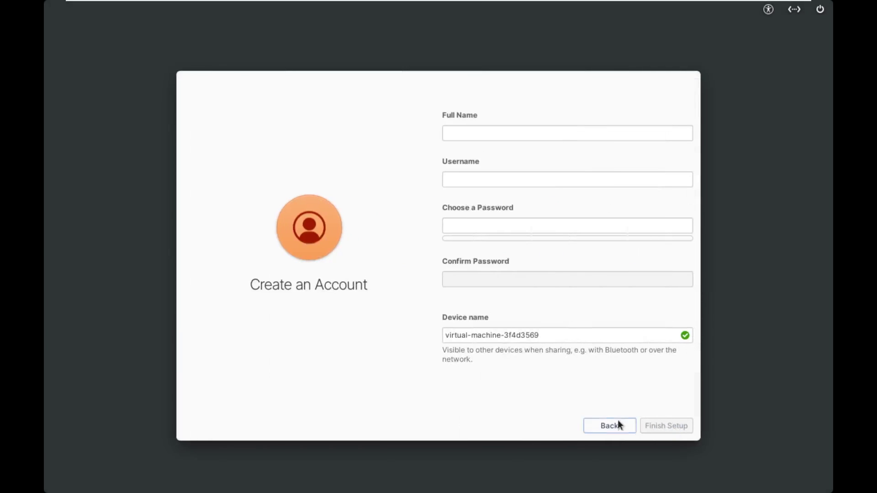
left_click(619, 424)
left_click(618, 423)
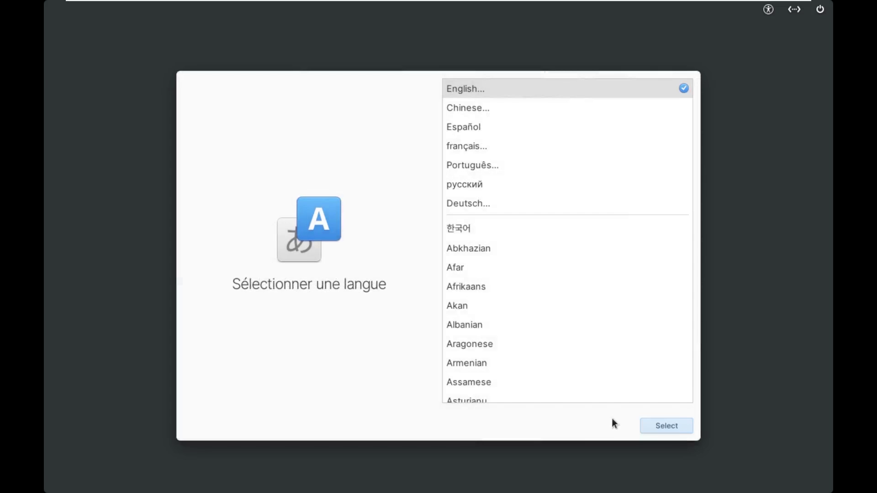
left_click(658, 420)
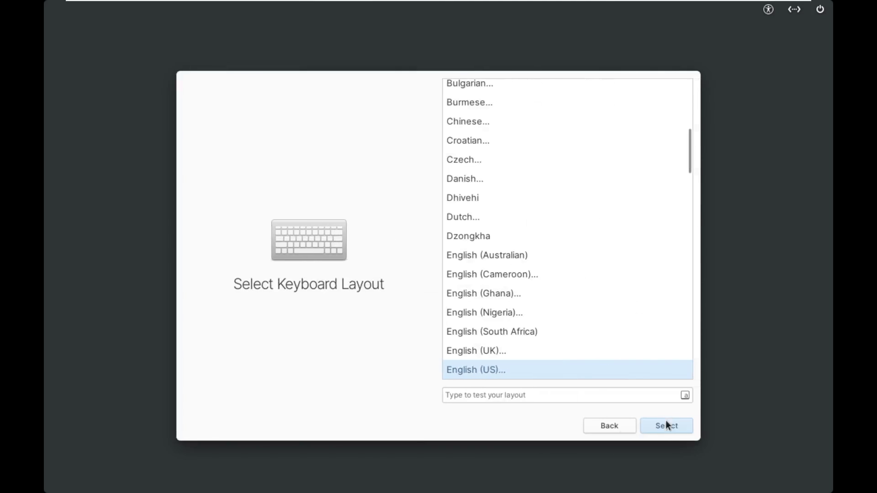
left_click(665, 422)
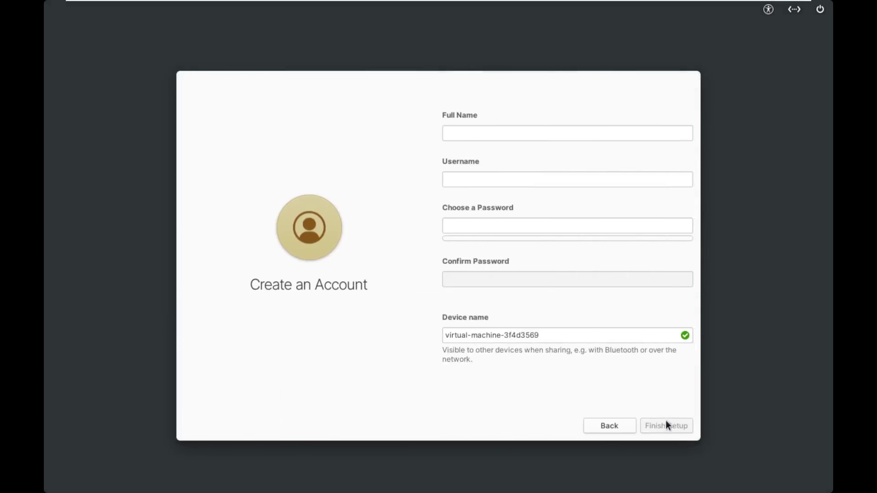
Enter 'Elementary' as the account full name, removing the stray extra f's
left_click(531, 133)
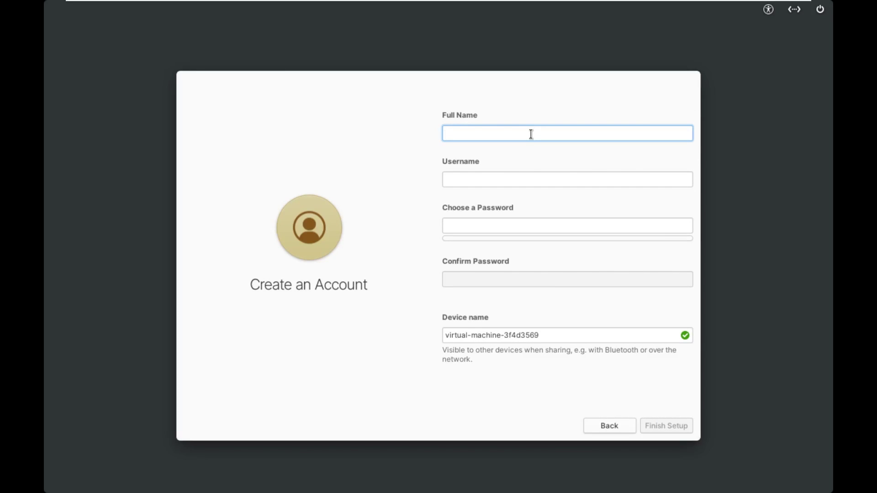
type("Elementary")
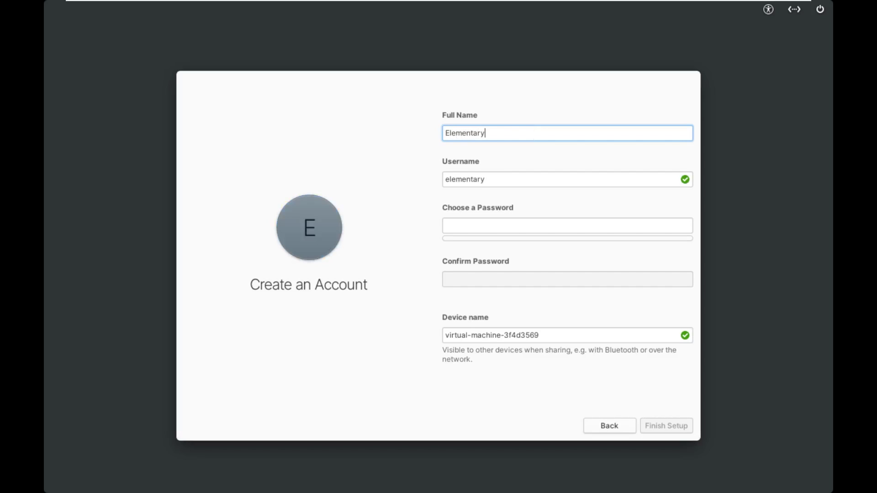
key("Tab")
left_click(530, 133)
type("ffffffffffffff")
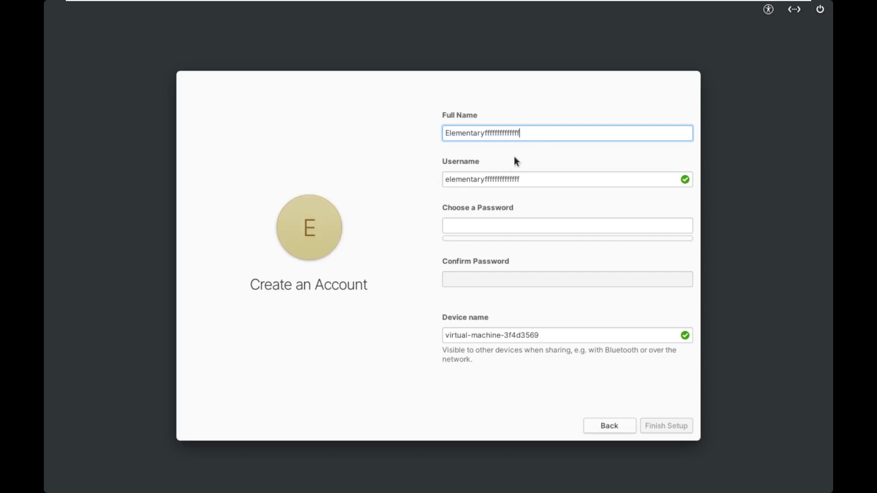
left_click_drag(555, 133, 488, 131)
double_click(485, 129)
left_click(485, 131, "shift")
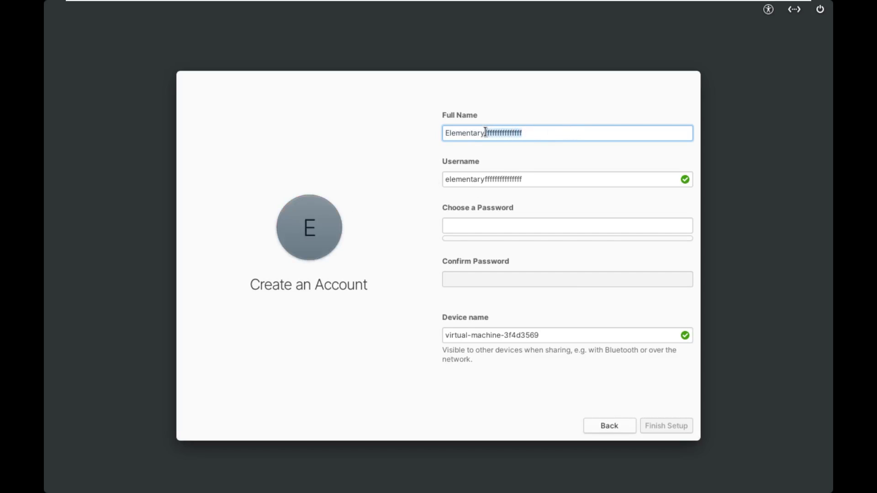
key("BackSpace")
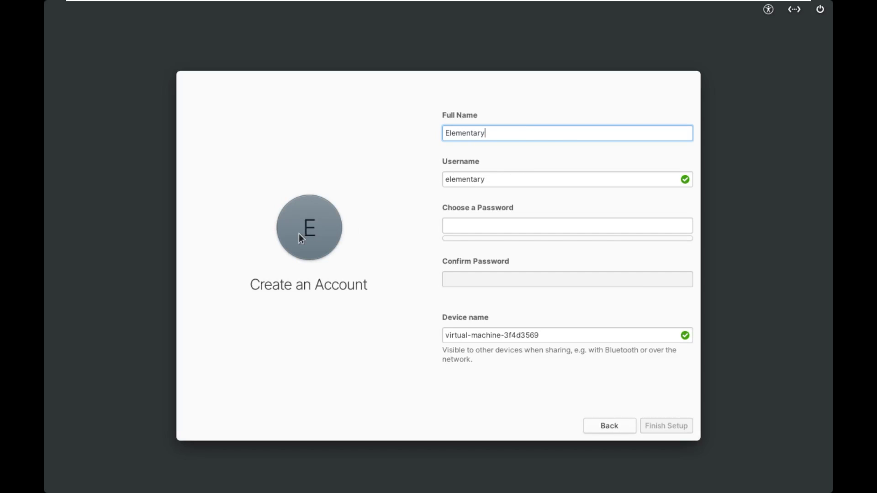
left_click(509, 187)
Enter and confirm the account password, then finish setup
left_click(517, 223)
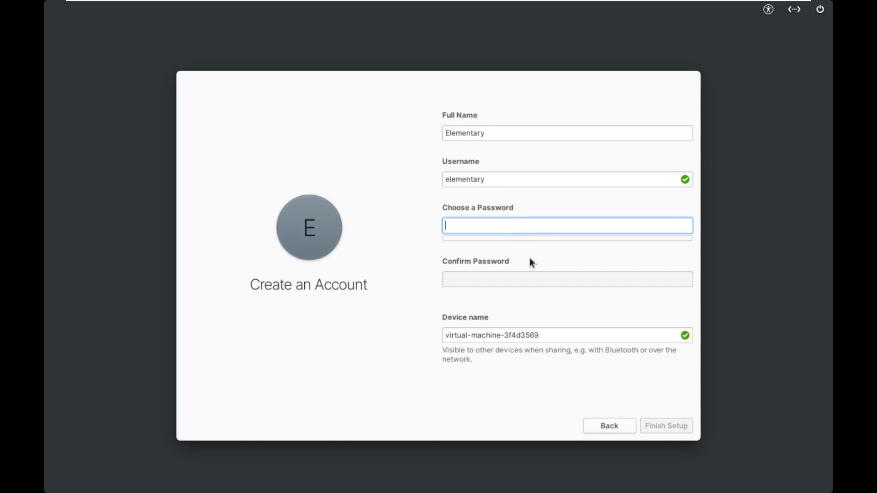
type("1234")
key("Tab")
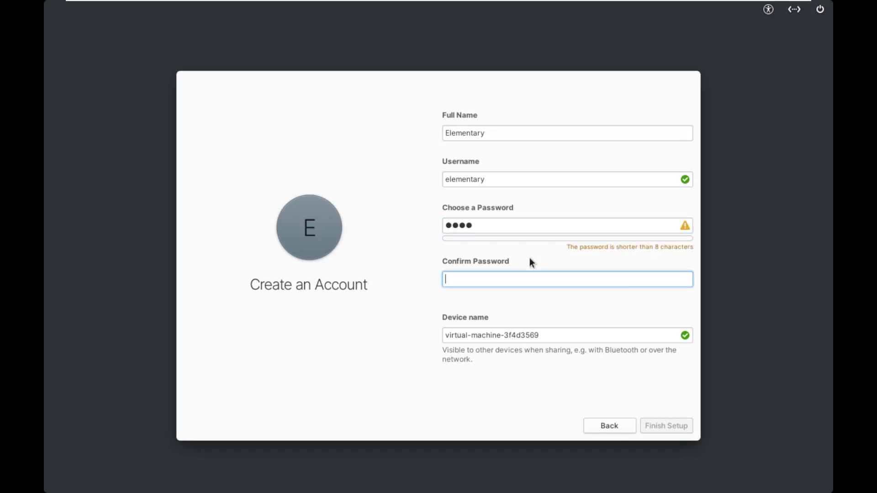
type("1234")
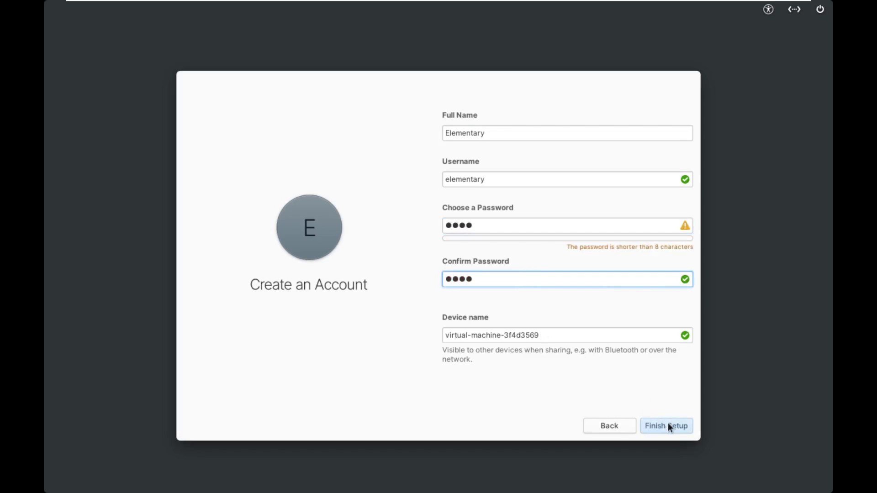
left_click(668, 425)
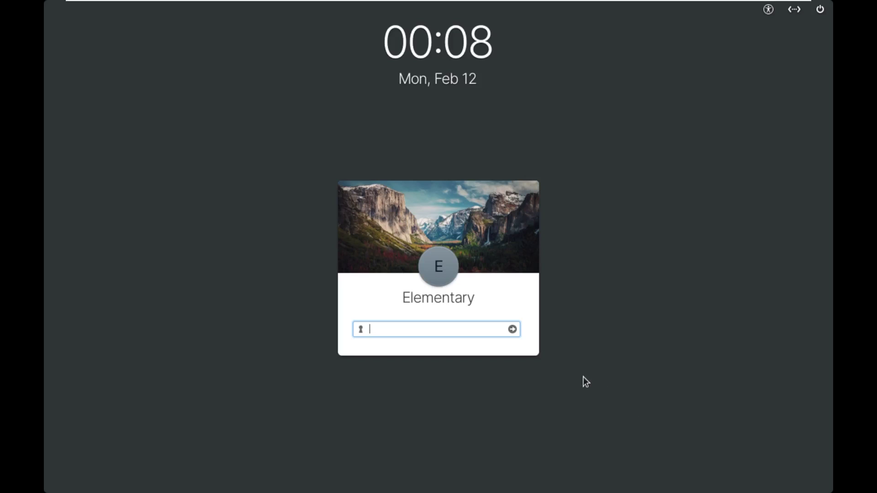
Log in with the account password, skip the welcome dialog, and briefly view Multitasking View
type("1234")
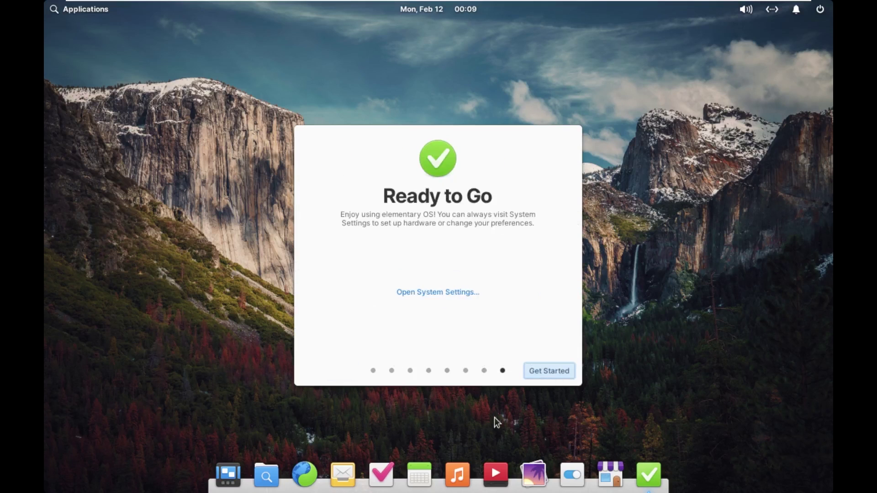
left_click(550, 371)
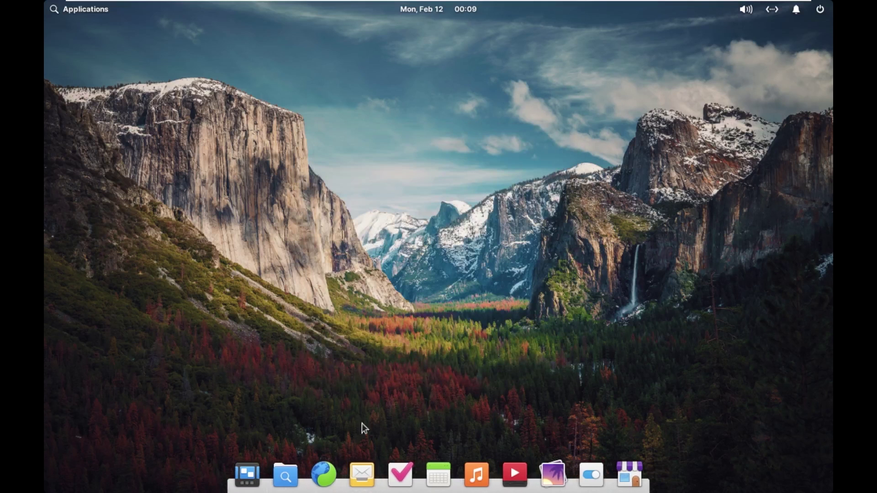
left_click(247, 475)
left_click(274, 406)
Open Displays in System Settings and browse the display's resolution options
left_click(86, 11)
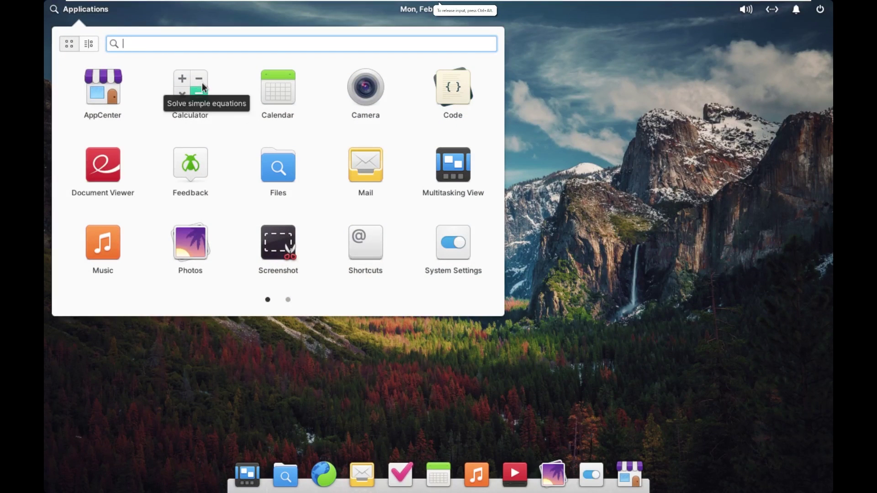
left_click(432, 243)
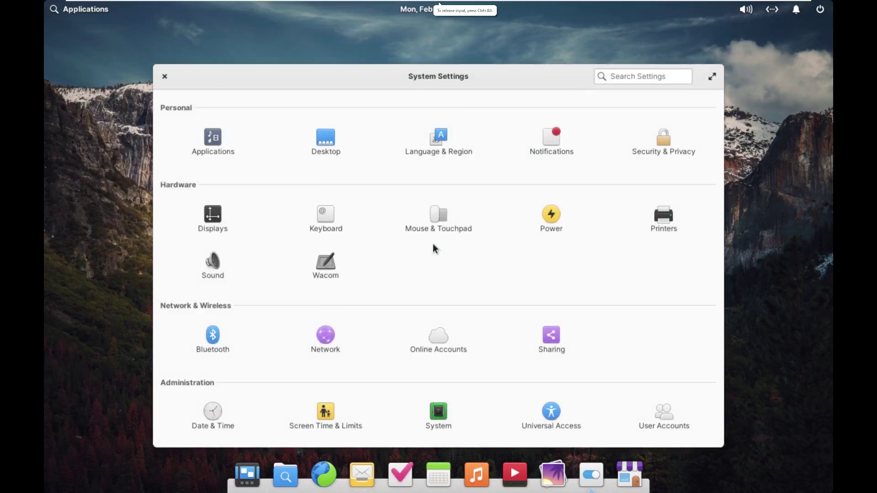
left_click(211, 210)
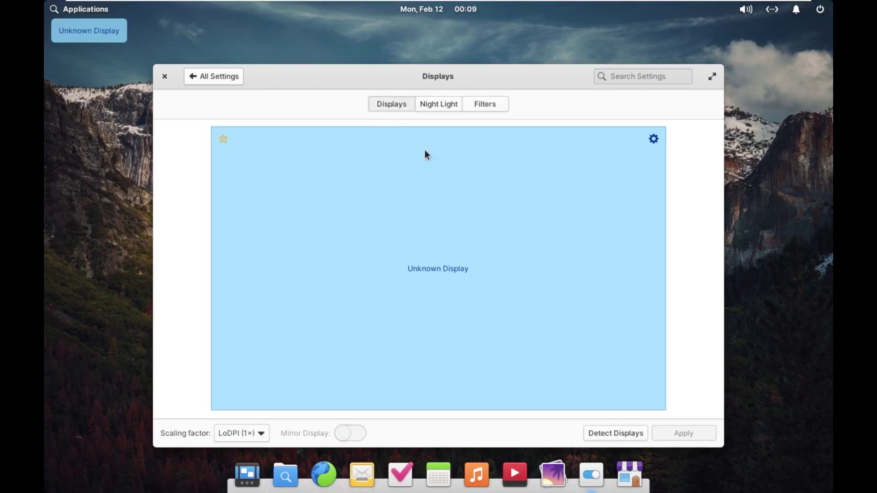
left_click(486, 112)
left_click(485, 150)
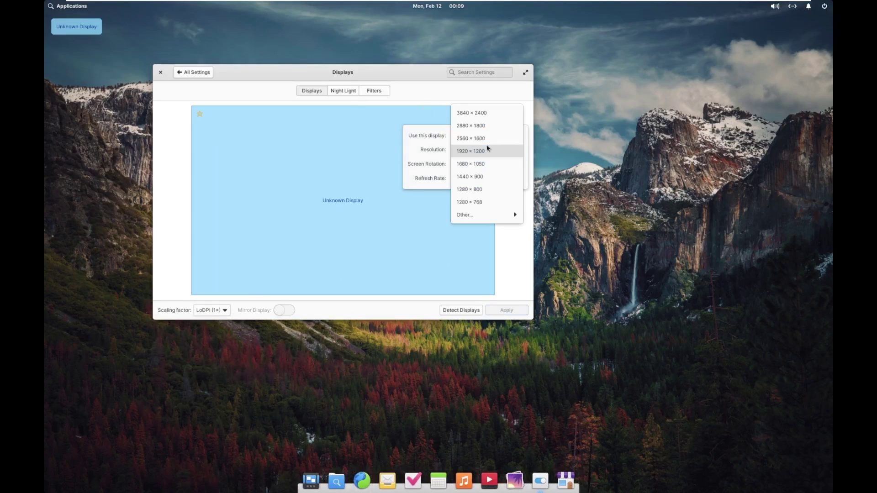
key("Escape")
left_click(496, 219)
Set the resolution to 1920 × 1080 (16:9), apply and keep it, then close settings
left_click(486, 114)
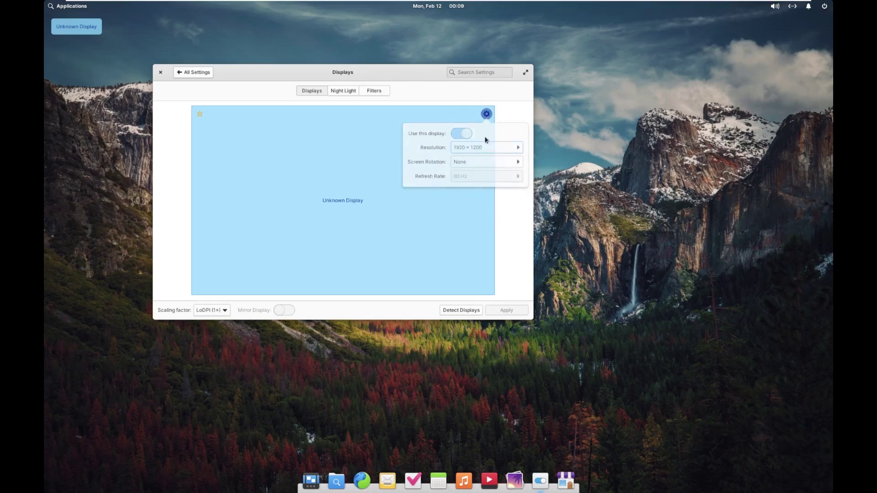
left_click(497, 163)
left_click(497, 149)
mouse_move(513, 215)
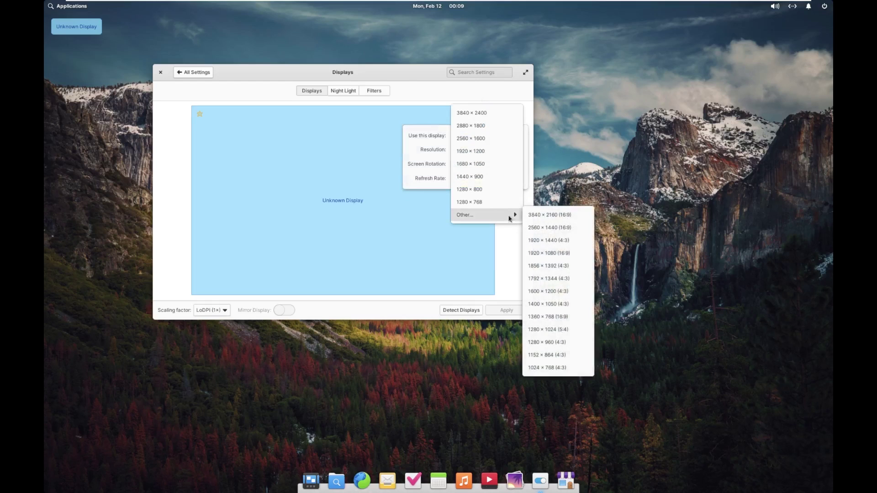
left_click(548, 252)
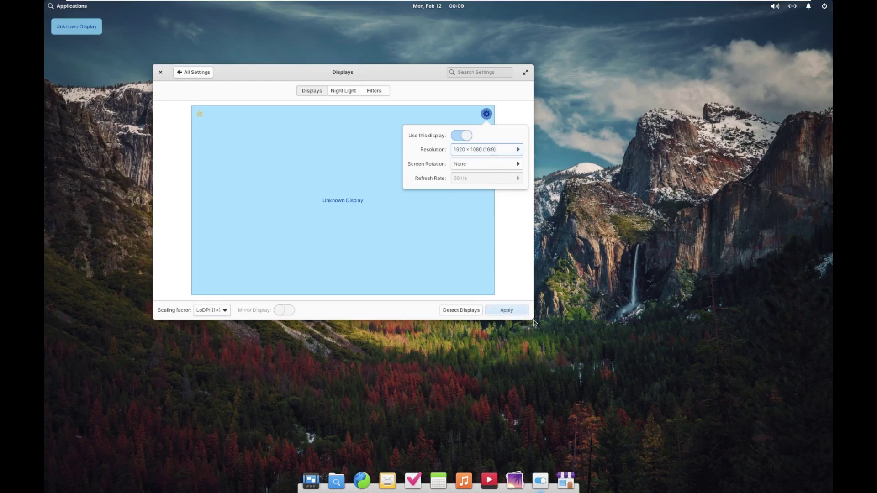
left_click(511, 312)
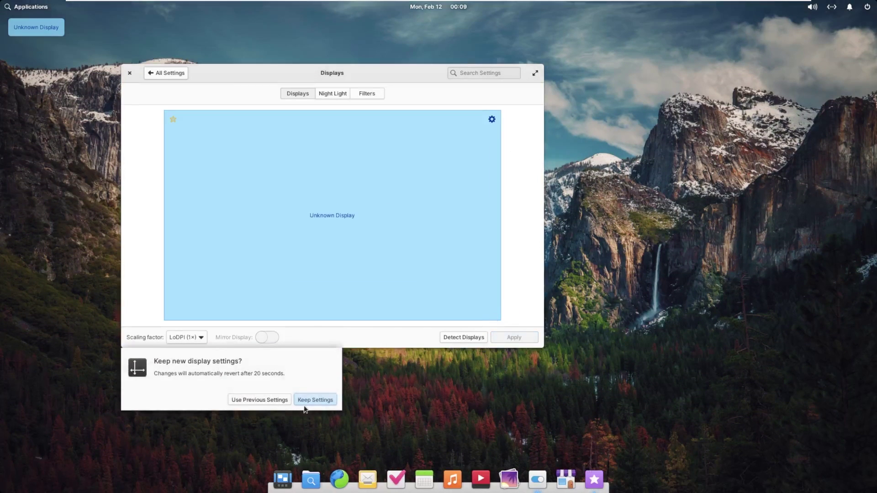
left_click(315, 399)
left_click(130, 73)
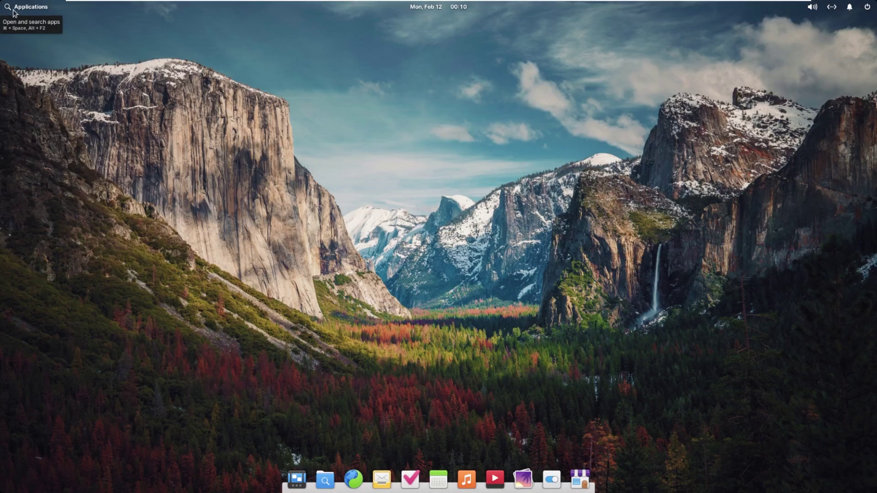
left_click(43, 8)
left_click(43, 8)
left_click(28, 7)
left_click(10, 9)
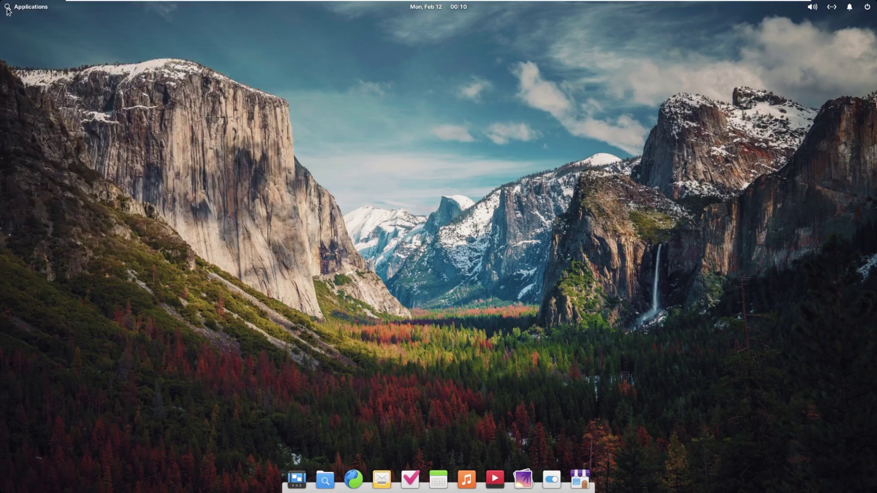
left_click(10, 10)
left_click(8, 10)
left_click(8, 10)
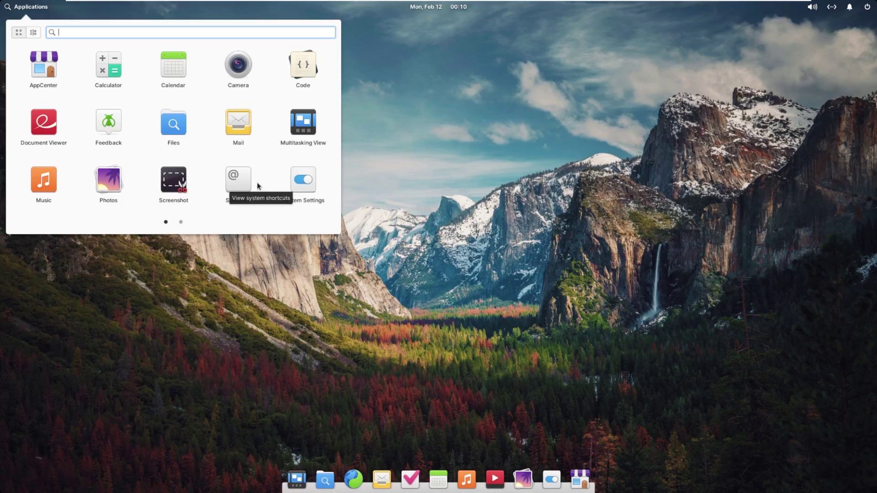
scroll(225, 170, "down", 1)
scroll(207, 166, "up", 1)
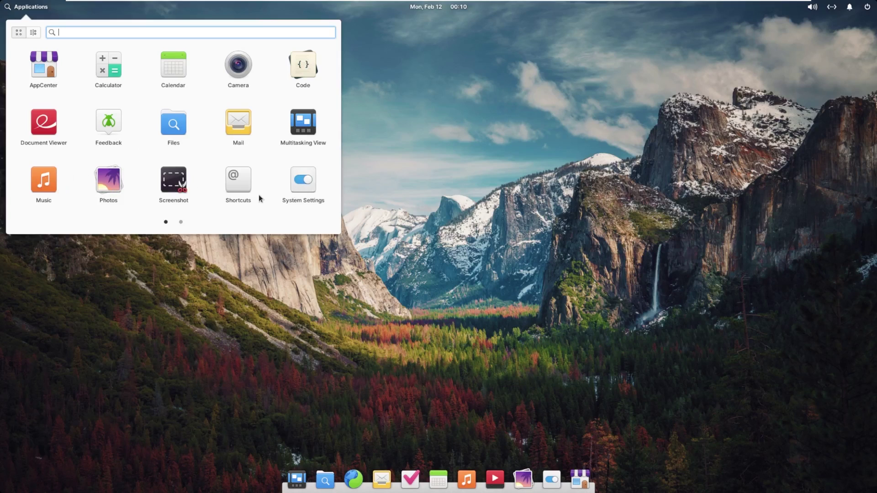
left_click(180, 221)
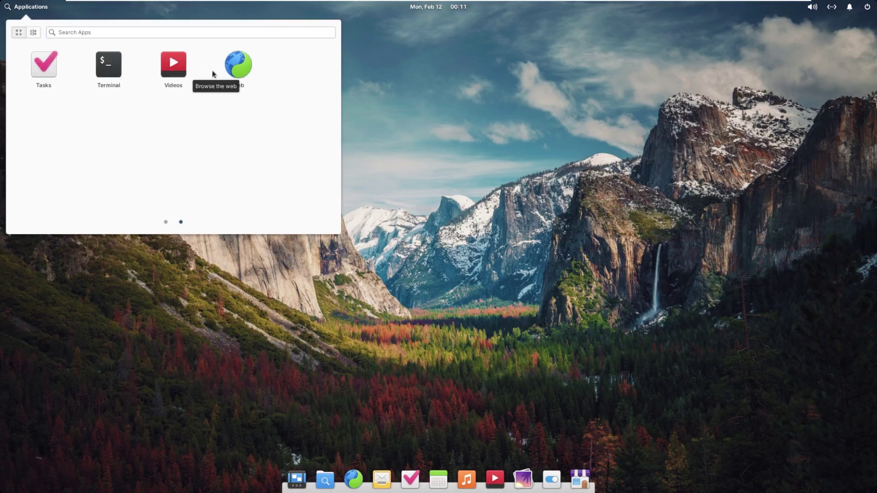
left_click(33, 32)
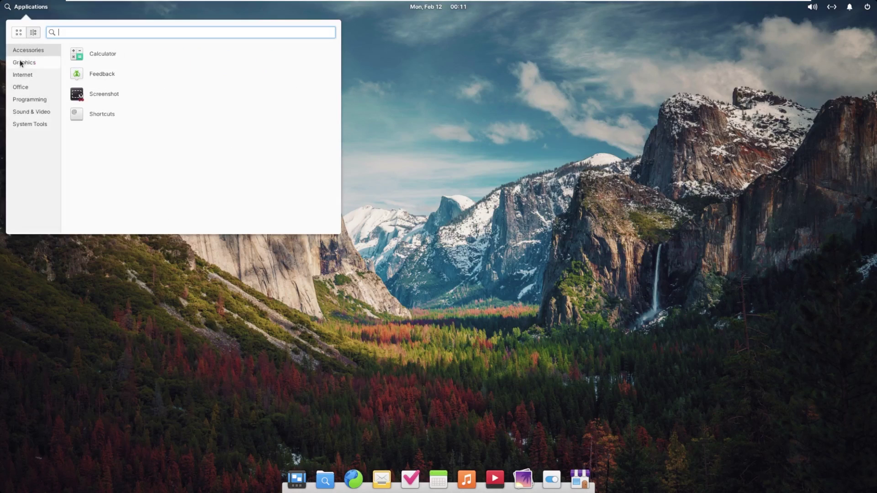
left_click(20, 62)
left_click(29, 99)
left_click(19, 32)
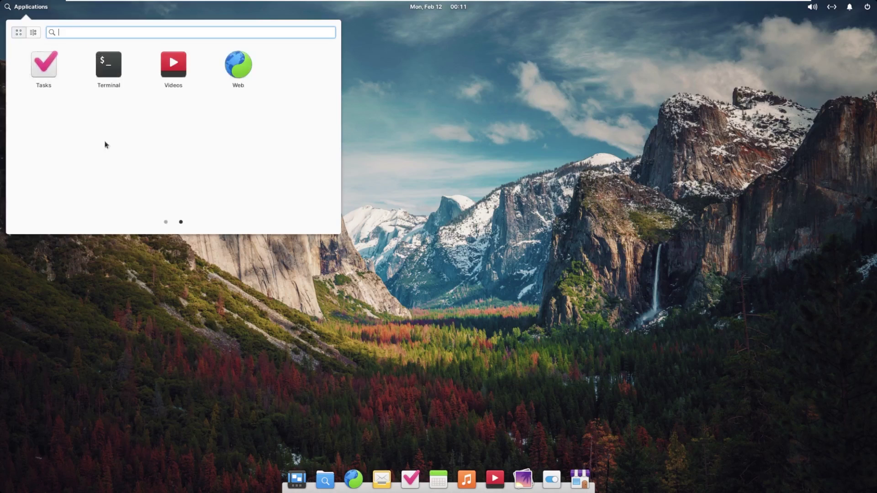
left_click(175, 236)
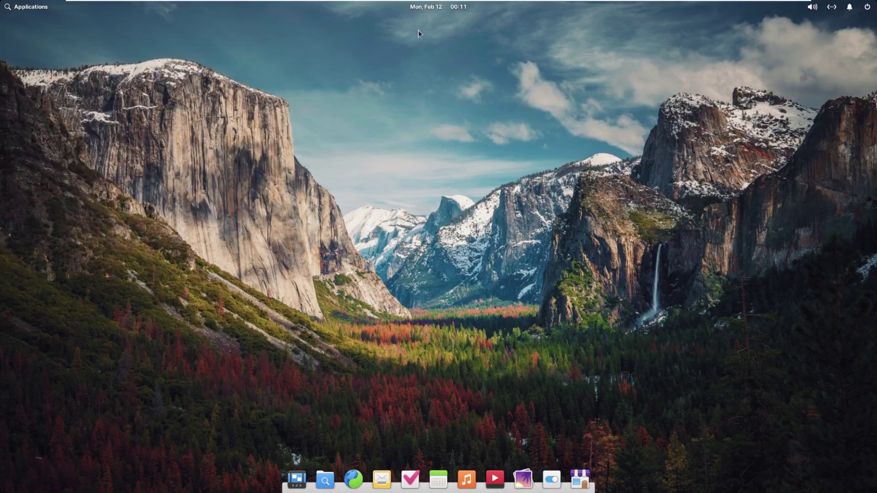
left_click(432, 8)
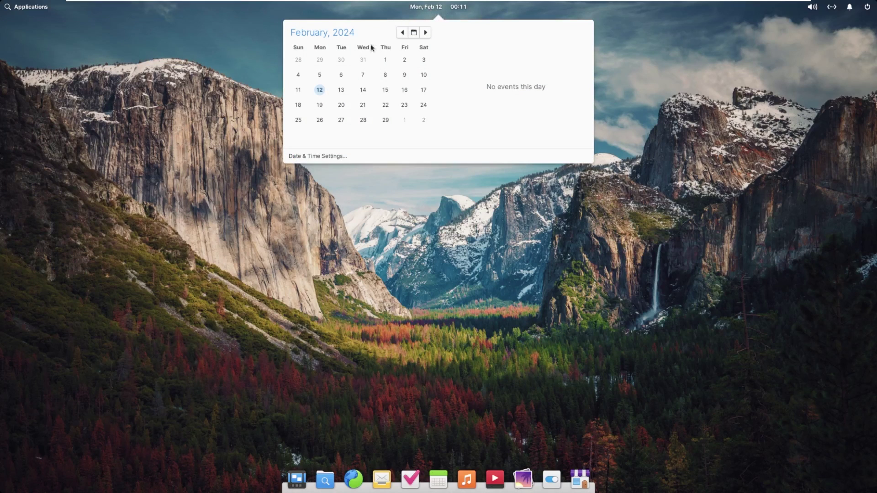
left_click(426, 33)
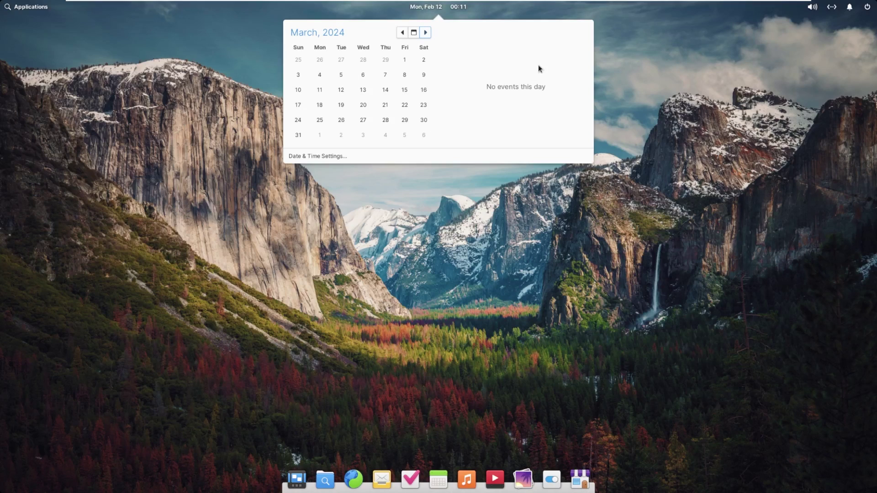
left_click(788, 34)
left_click(813, 7)
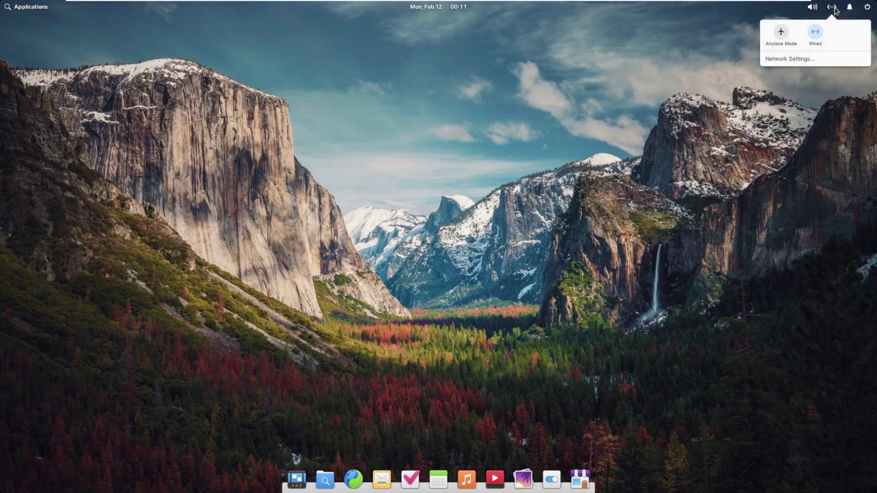
mouse_move(849, 7)
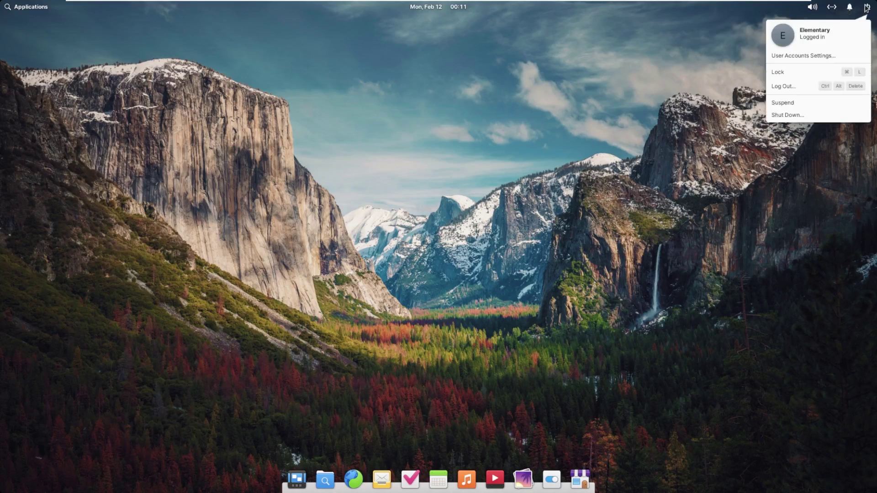
left_click(866, 8)
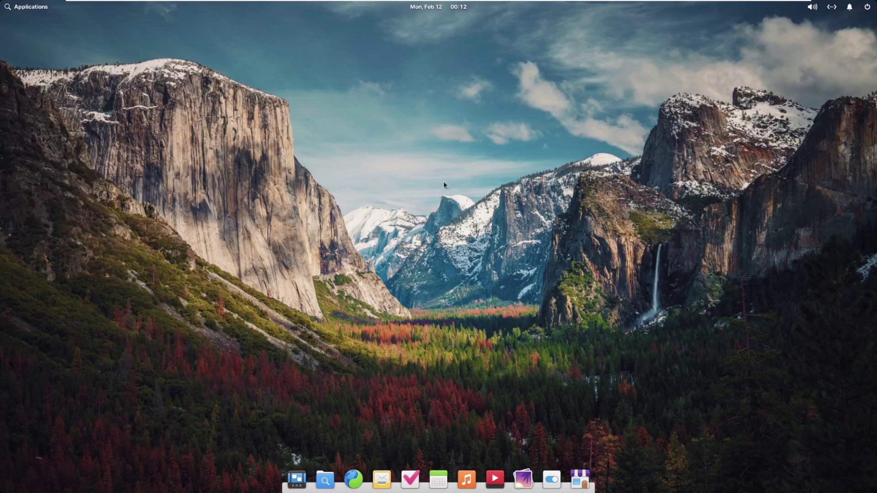
left_click(297, 478)
left_click(308, 392)
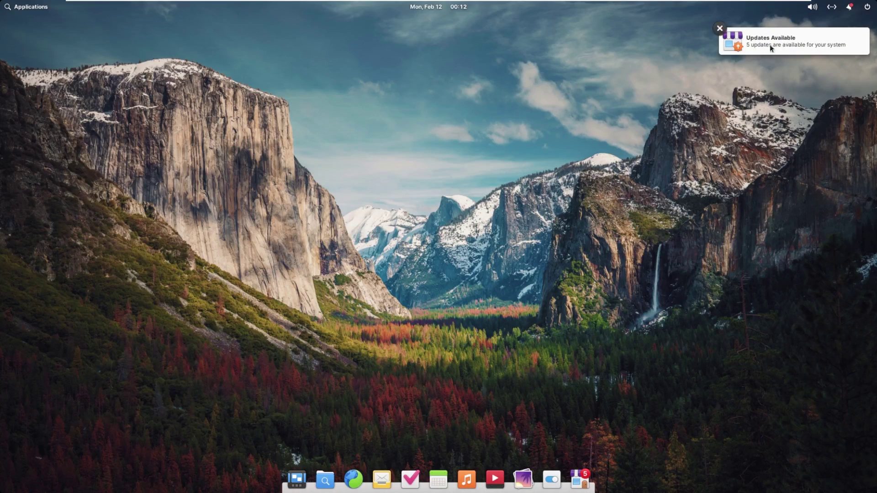
left_click(762, 43)
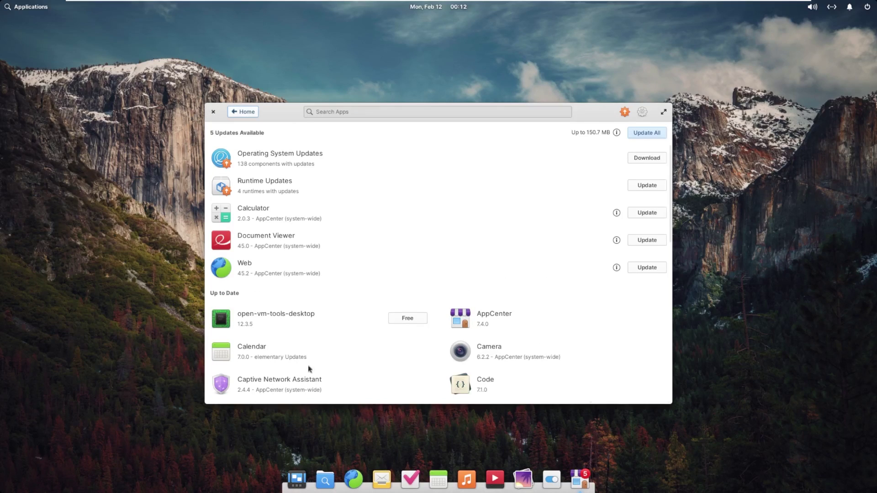
left_click(664, 112)
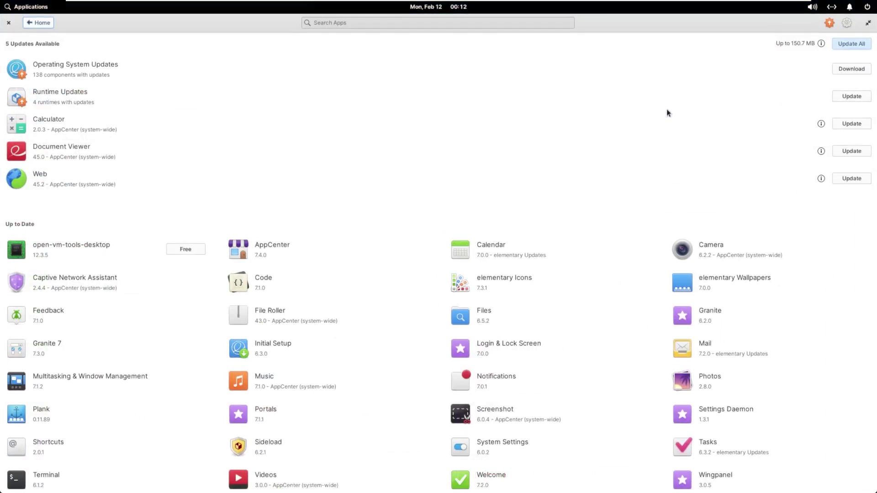
left_click(9, 25)
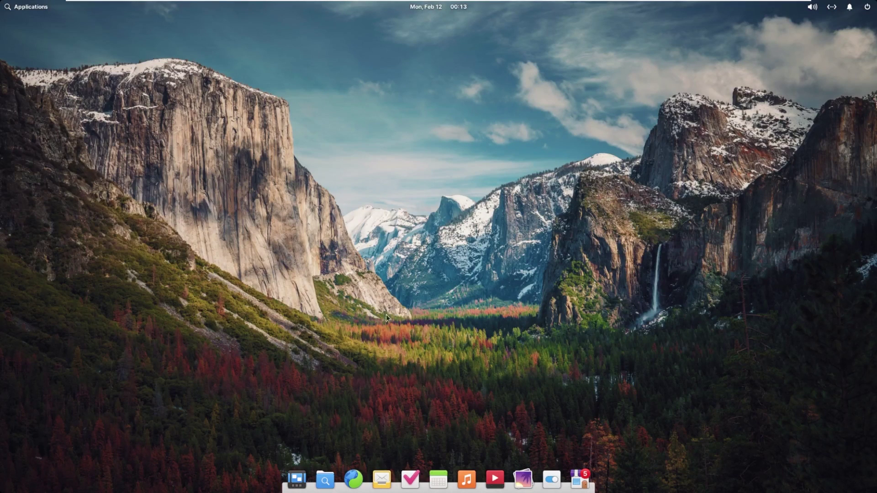
left_click(353, 478)
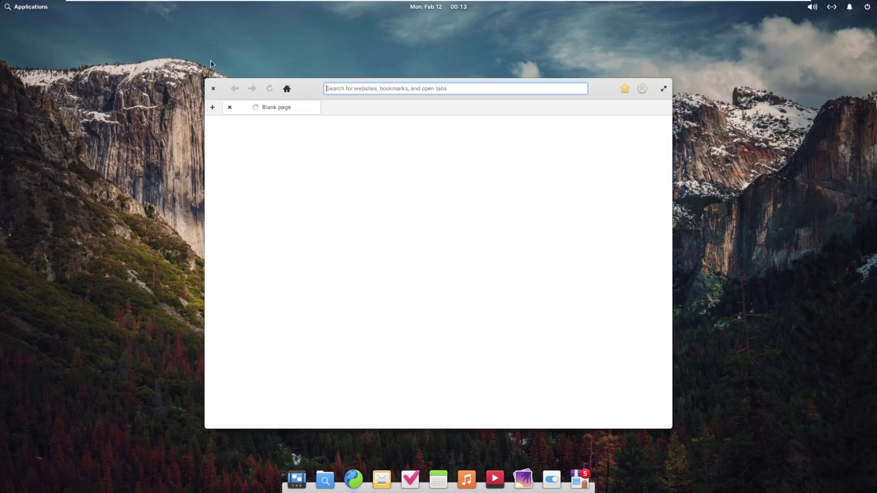
left_click(642, 88)
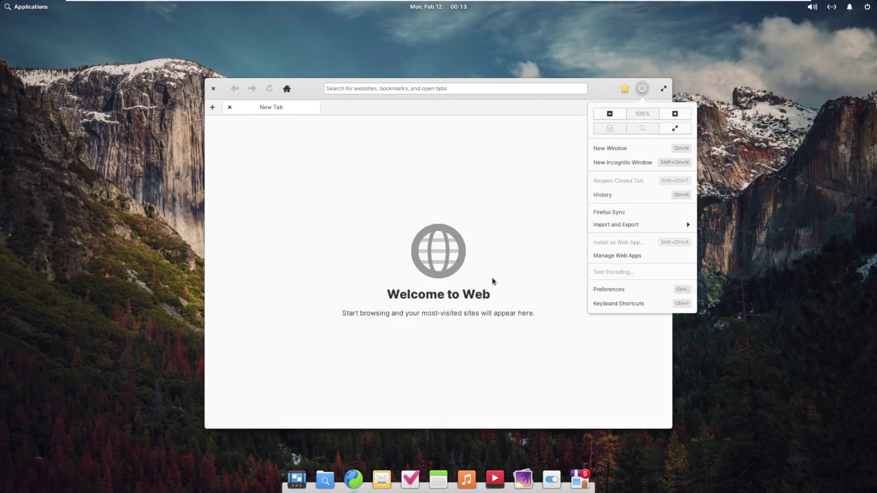
left_click(618, 214)
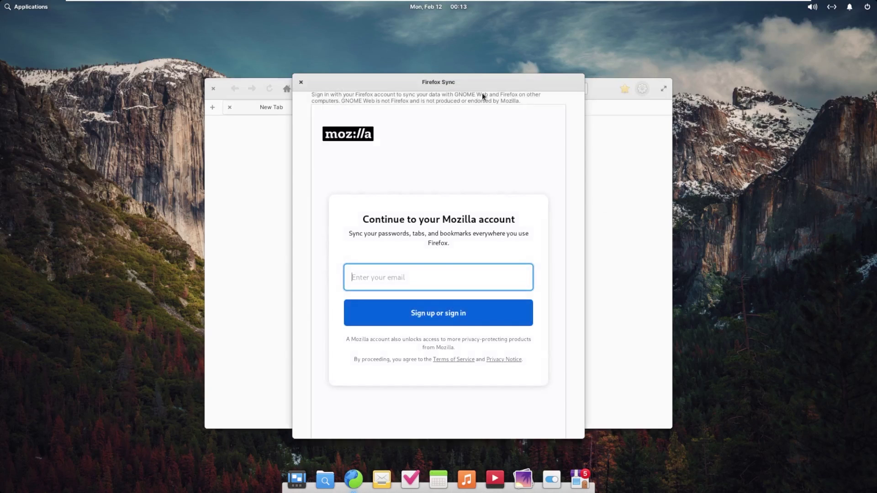
left_click(303, 83)
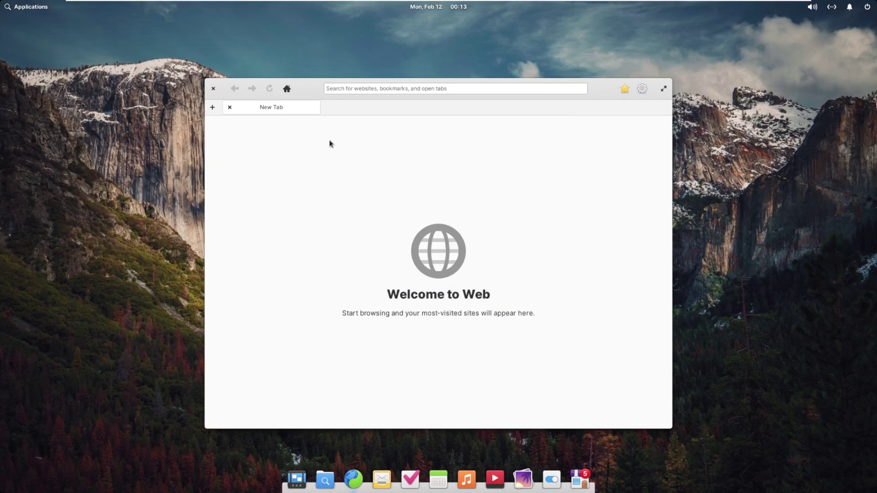
left_click(213, 89)
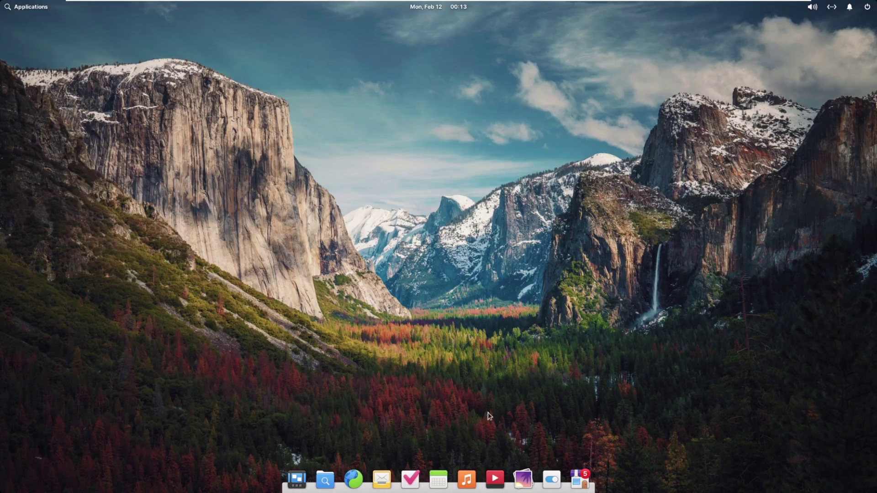
left_click(579, 479)
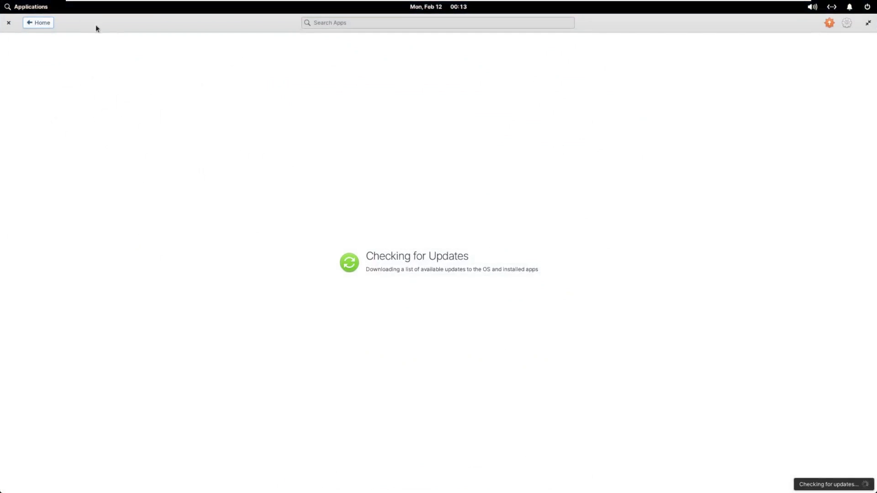
double_click(96, 25)
left_click_drag(320, 58, 388, 78)
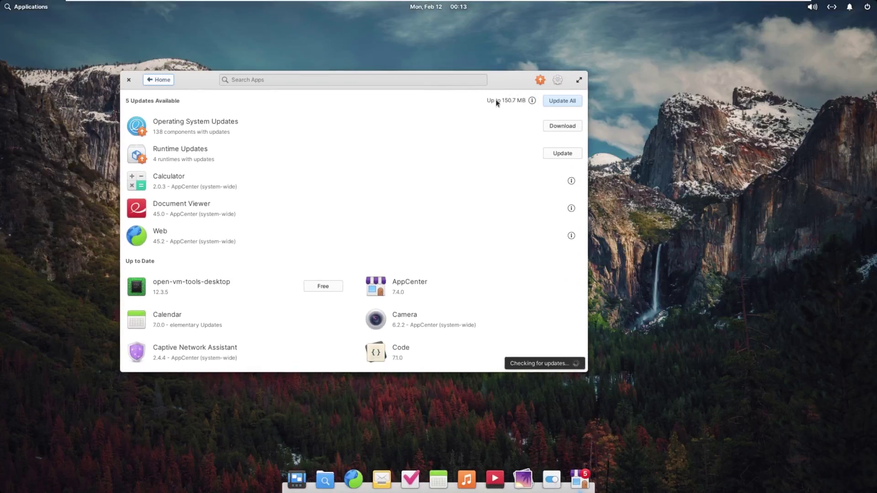
scroll(248, 290, "down", 3)
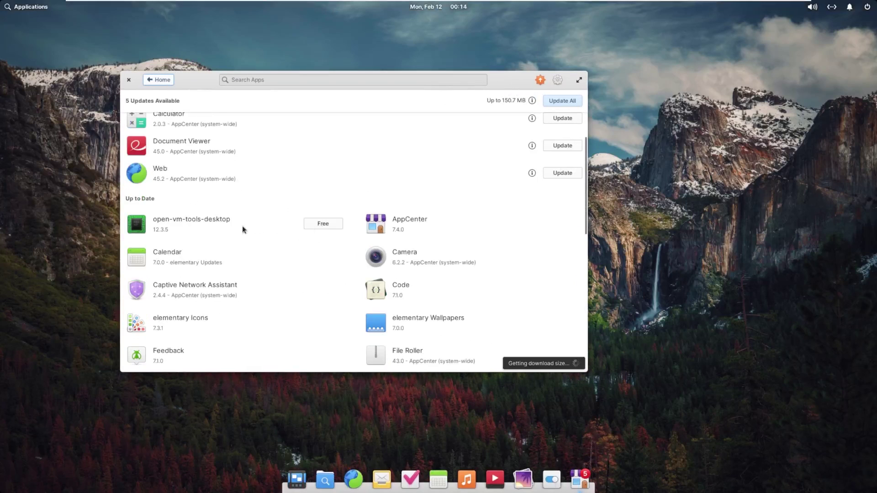
left_click(209, 227)
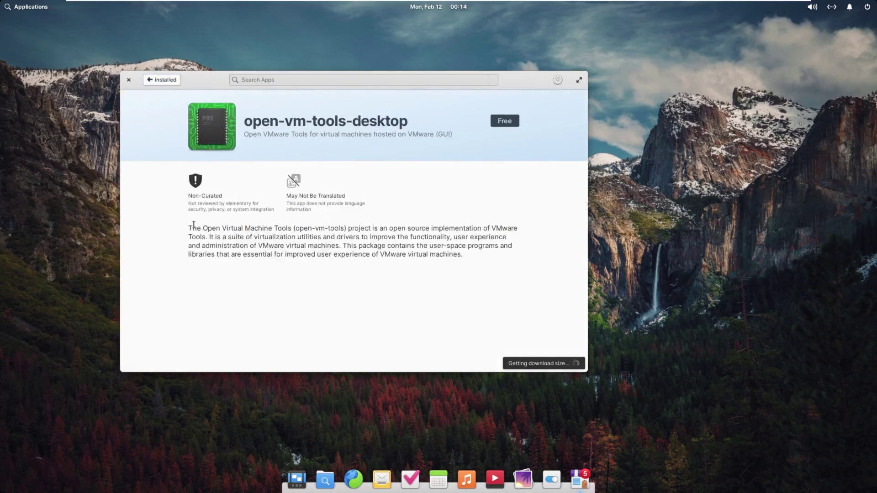
left_click(128, 80)
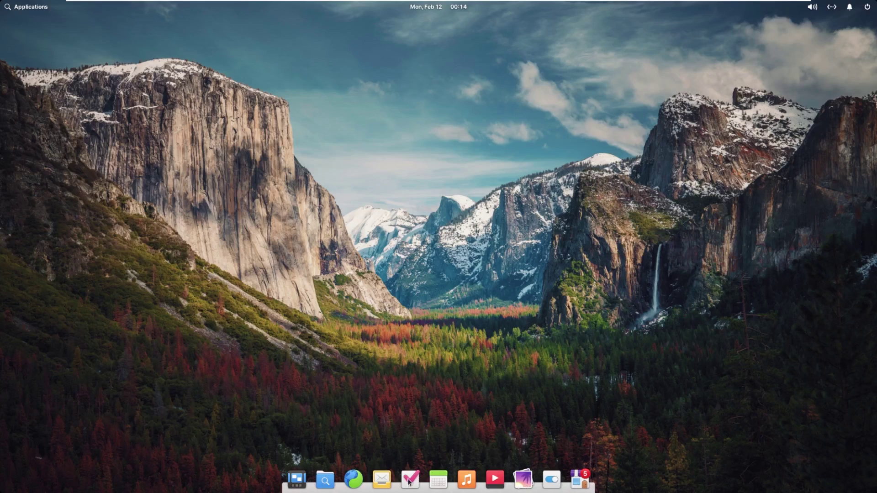
Launch System Settings from the dock, glance at the session menu, and move the window right
left_click(558, 486)
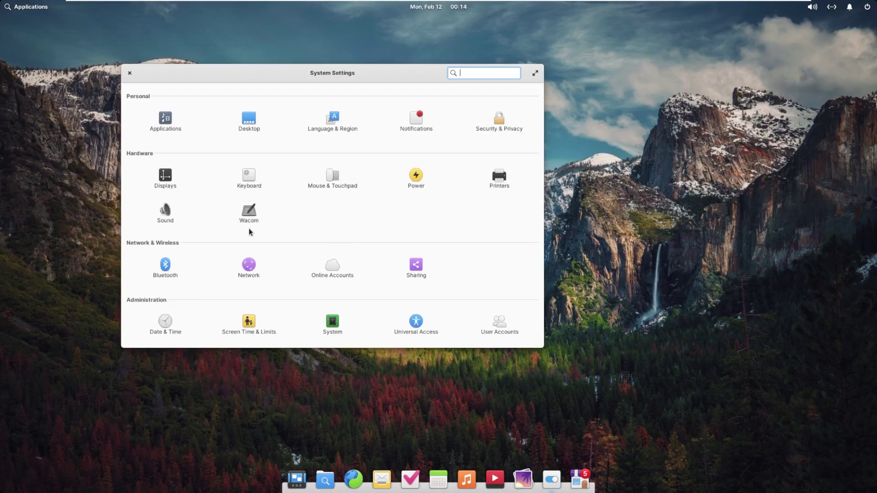
left_click(872, 8)
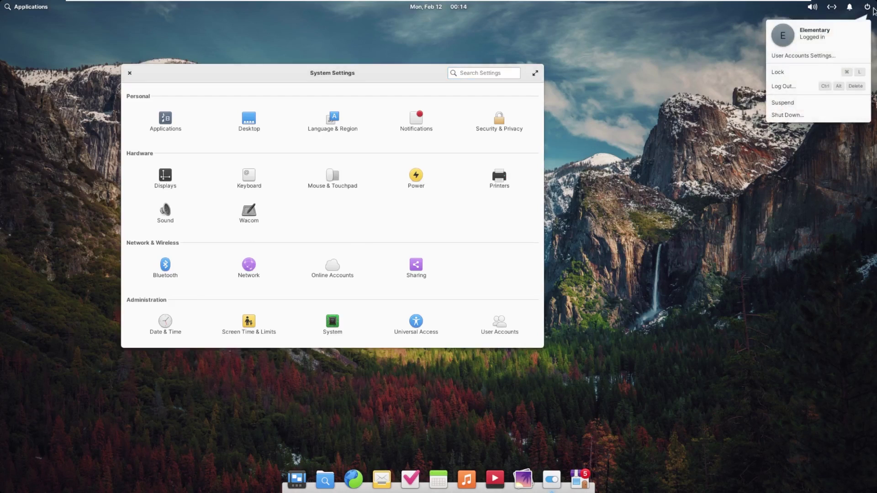
left_click(50, 28)
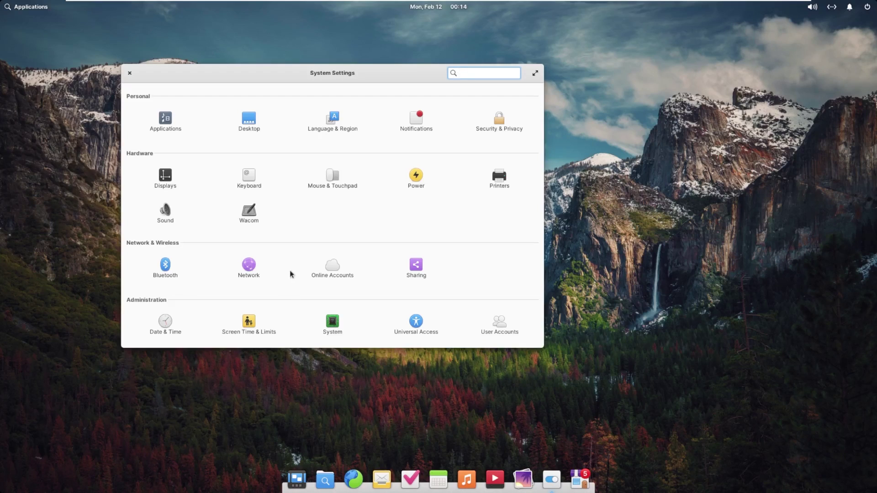
left_click_drag(199, 77, 255, 69)
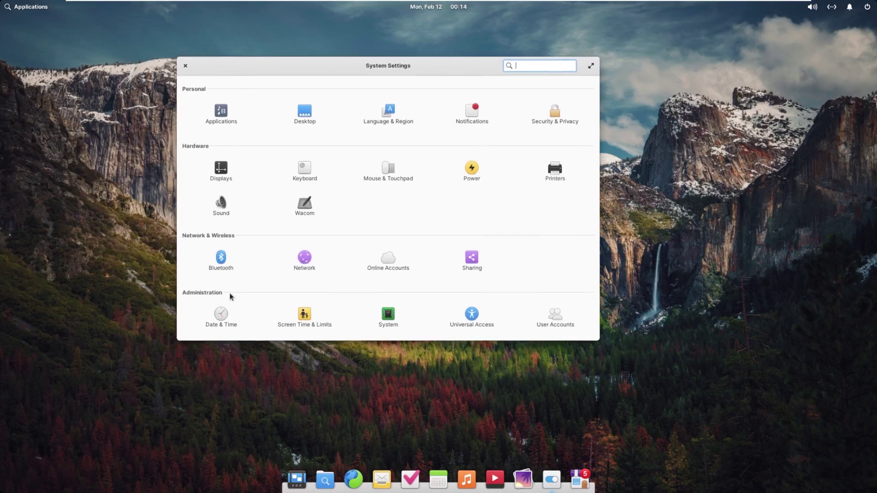
View the System page's elementary OS 7.1 Horus and Hardware details, then close System Settings
left_click(388, 315)
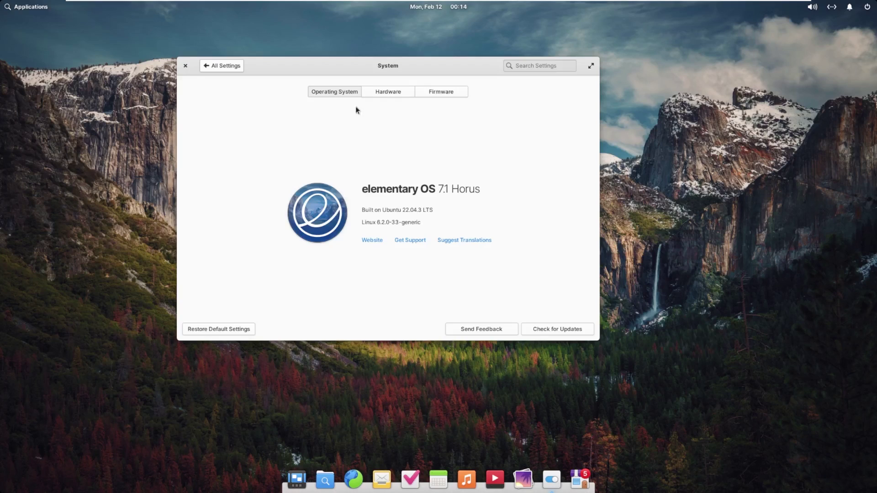
left_click(372, 92)
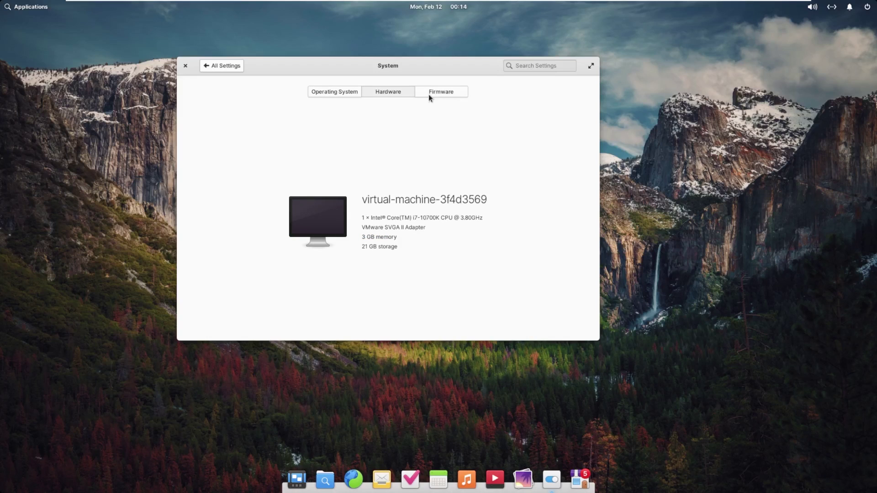
left_click(186, 66)
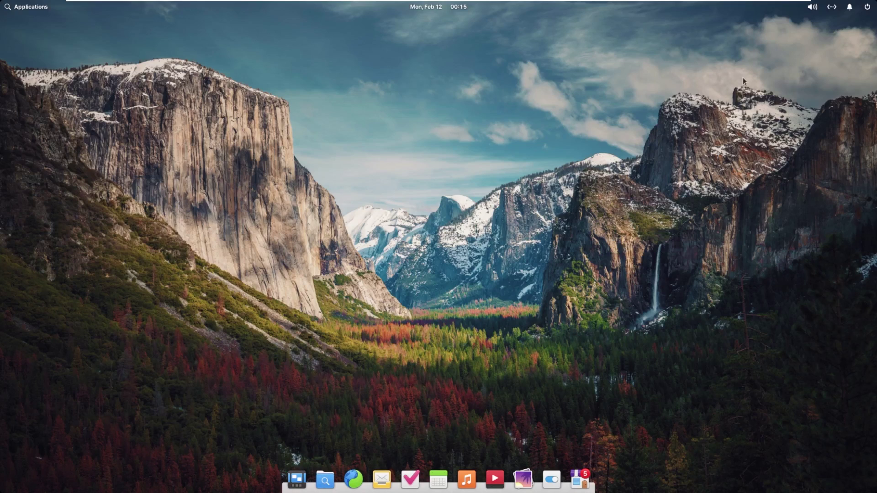
Open the session menu from the top-panel power indicator to lock the screen
left_click(867, 7)
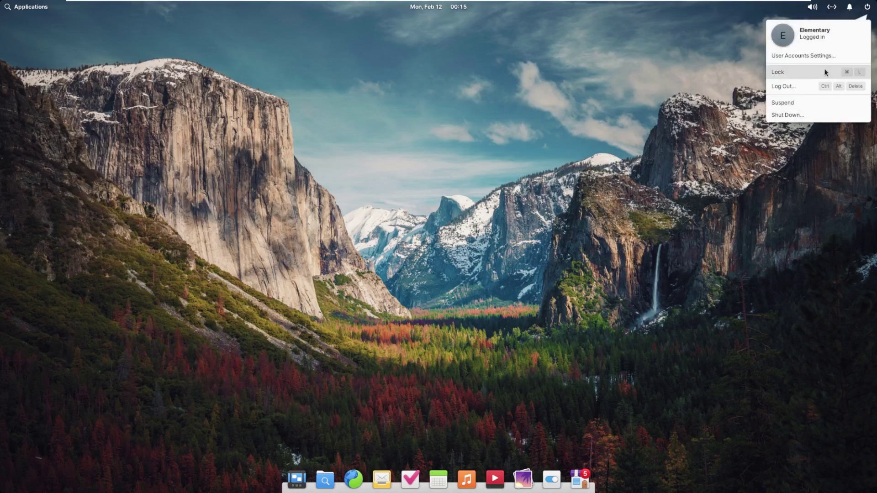